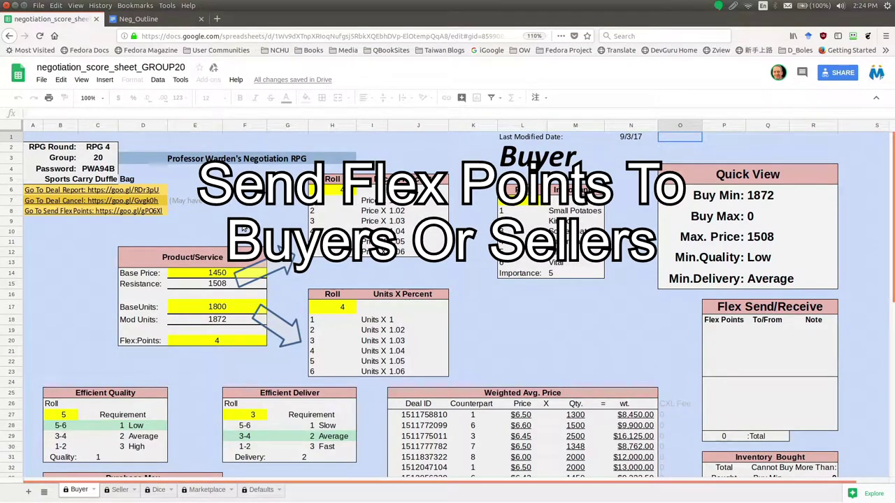
Zoom the browser in twice on the Buyer sheet's round, group, password and link rows
{"action": "key", "text": "ctrl+plus"}
{"action": "key", "text": "ctrl+plus"}
{"action": "key", "text": "ctrl+plus"}
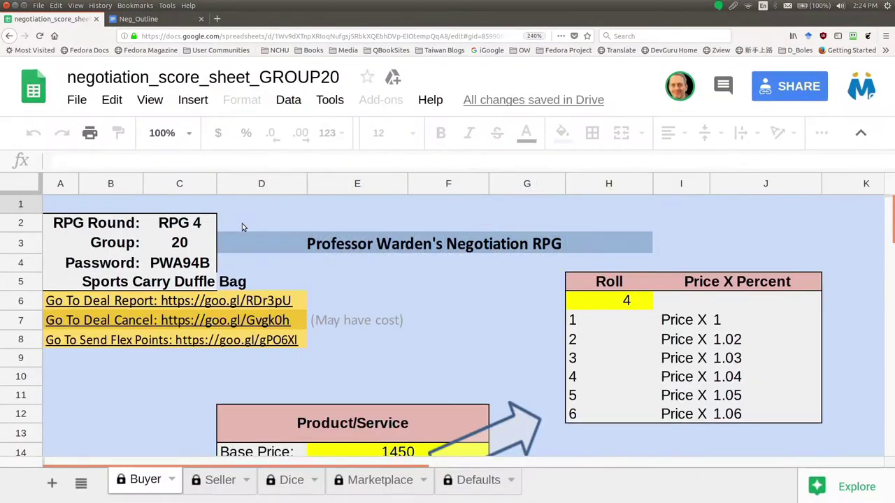
{"action": "key", "text": "ctrl+plus"}
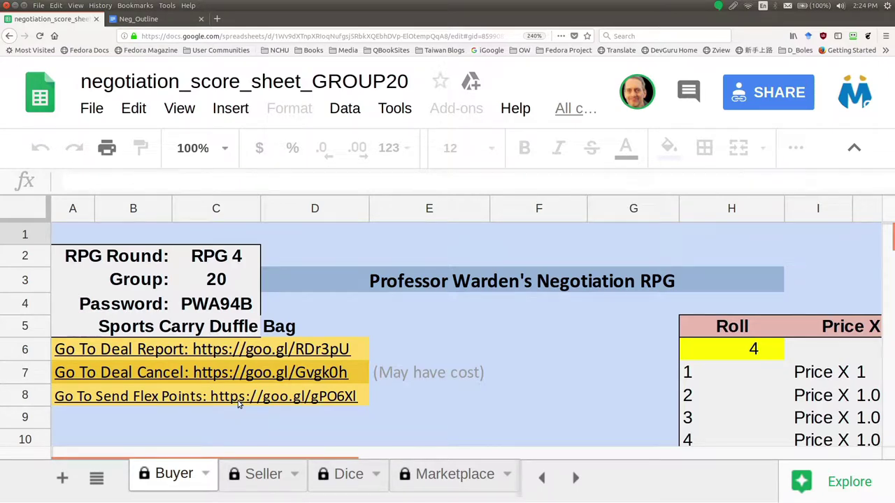
Reset the browser zoom to 100% so the whole Buyer sheet and its empty Flex Send/Receive box show
{"action": "left_click_drag", "start_coordinate": [238, 404], "coordinate": [285, 225]}
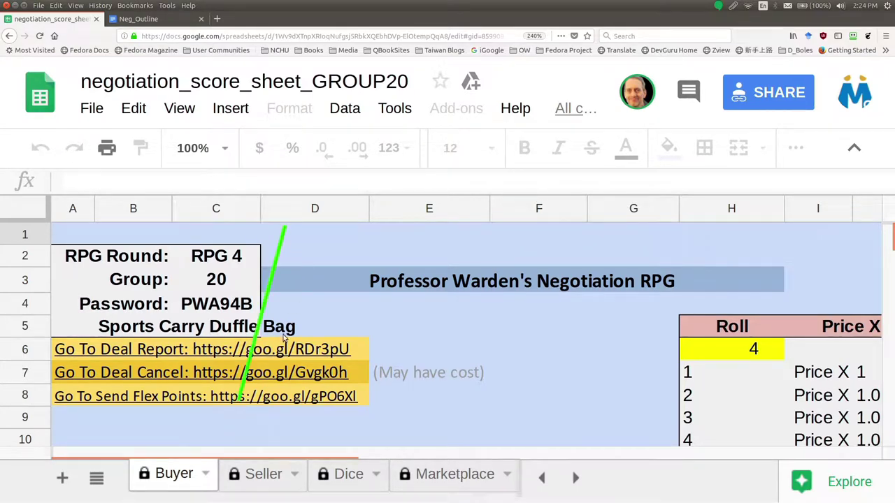
{"action": "mouse_move", "coordinate": [282, 339]}
{"action": "left_mouse_down"}
{"action": "mouse_move", "coordinate": [220, 381]}
{"action": "mouse_move", "coordinate": [257, 346]}
{"action": "mouse_move", "coordinate": [272, 348]}
{"action": "left_mouse_up"}
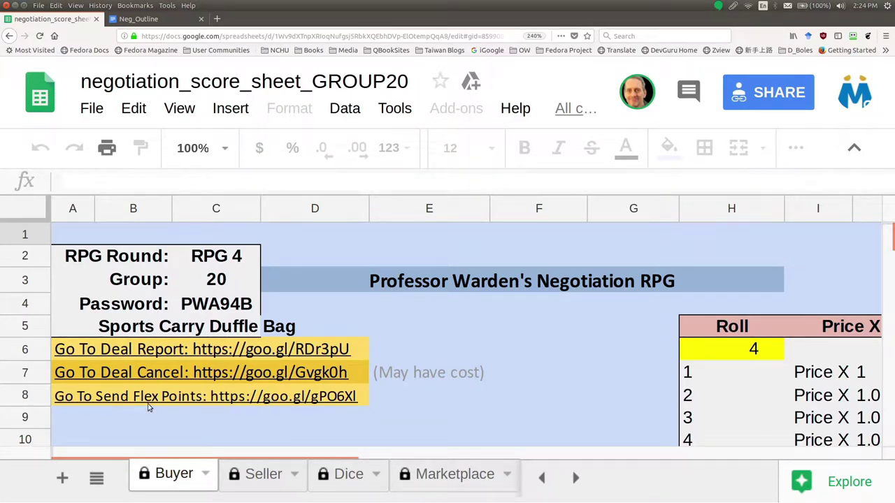
{"action": "left_click_drag", "start_coordinate": [93, 411], "coordinate": [217, 414]}
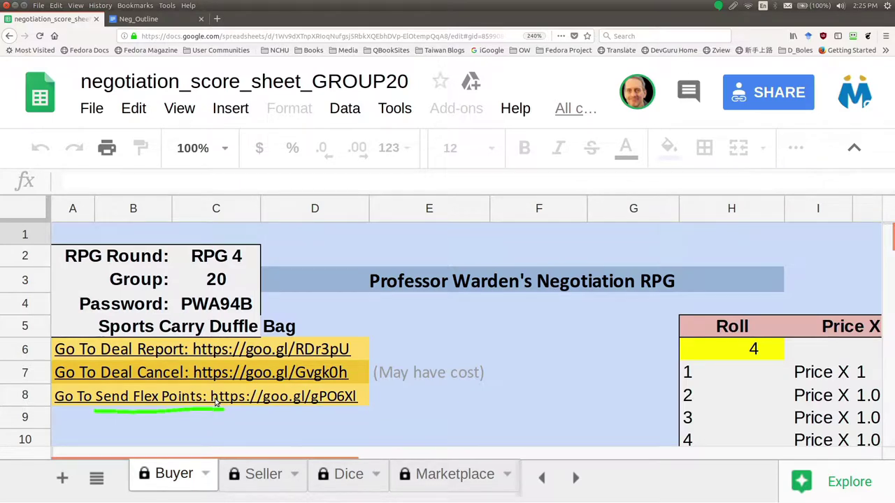
{"action": "key", "text": "ctrl+0"}
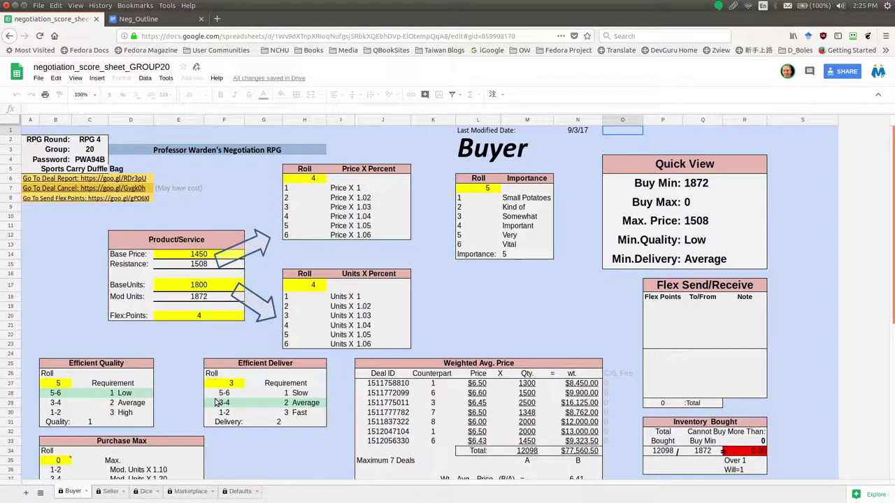
Zoom in and select the row 8 link cells to preview the Send Flex Points link
{"action": "key", "text": "ctrl+plus"}
{"action": "key", "text": "ctrl+plus"}
{"action": "key", "text": "ctrl+plus"}
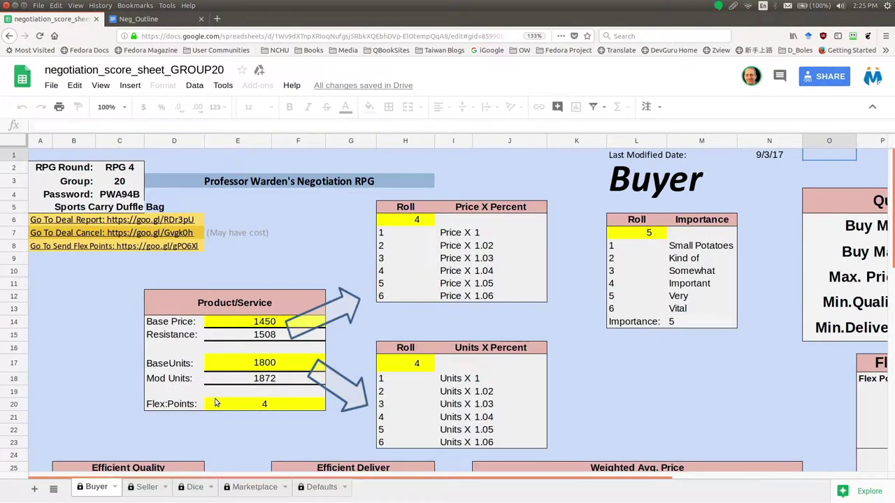
{"action": "key", "text": "ctrl+plus"}
{"action": "key", "text": "ctrl+plus"}
{"action": "key", "text": "ctrl+plus"}
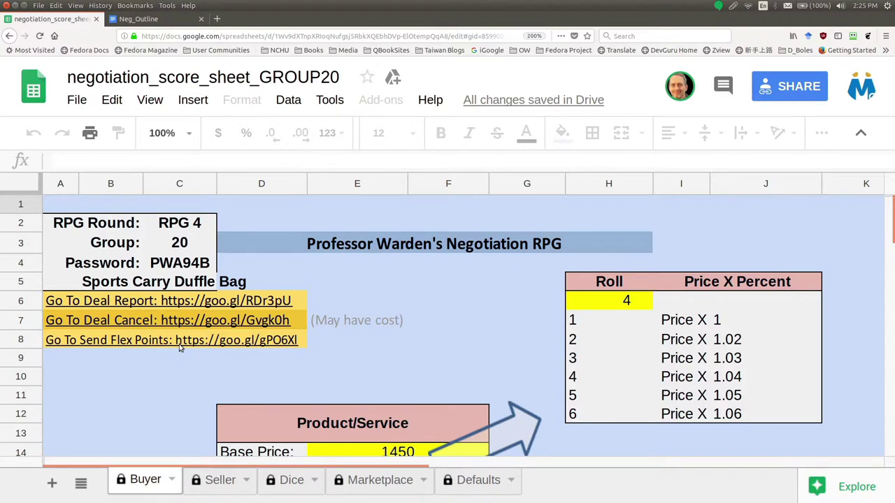
{"action": "left_click", "coordinate": [134, 347]}
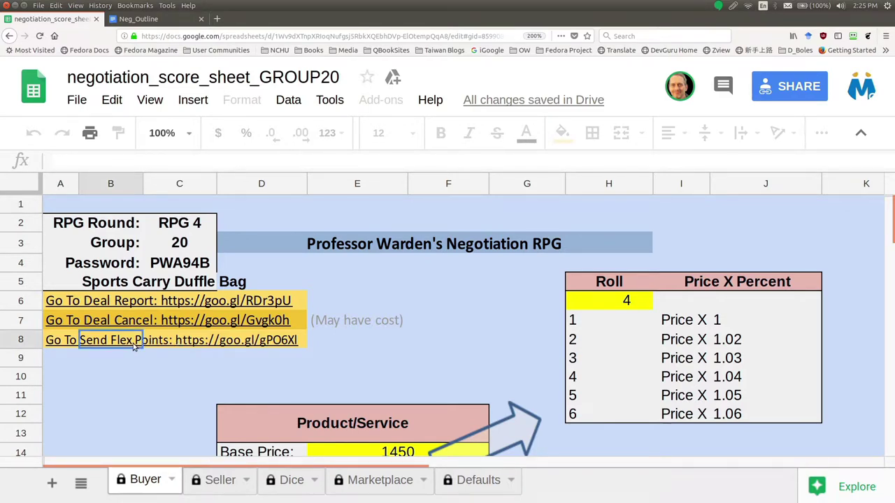
{"action": "left_click", "coordinate": [216, 348]}
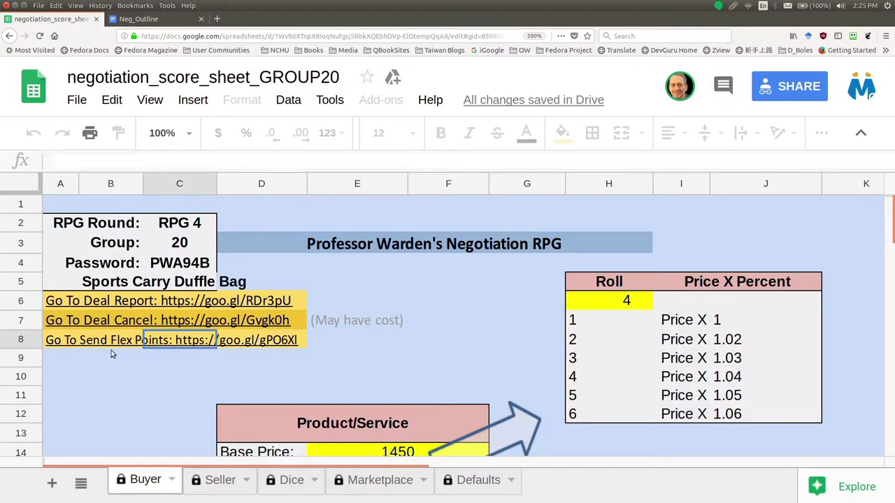
{"action": "left_click", "coordinate": [86, 345]}
{"action": "left_click", "coordinate": [53, 334]}
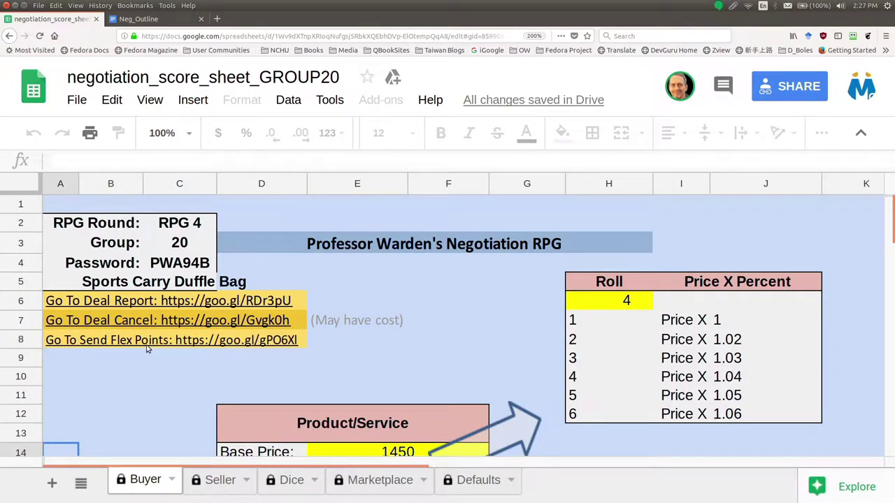
{"action": "mouse_move", "coordinate": [148, 344]}
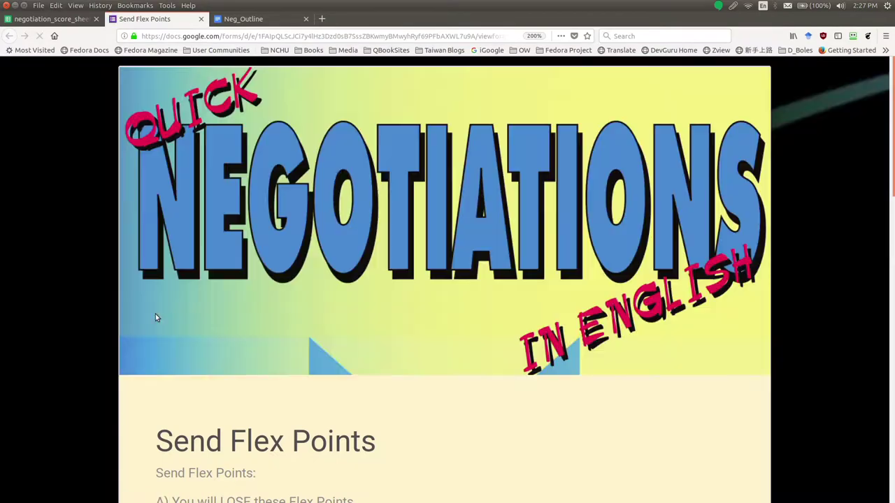
In the Send Flex Points form, choose RPG 6 as the round and group 10
{"action": "scroll", "coordinate": [471, 337], "scroll_direction": "down", "scroll_amount": 5}
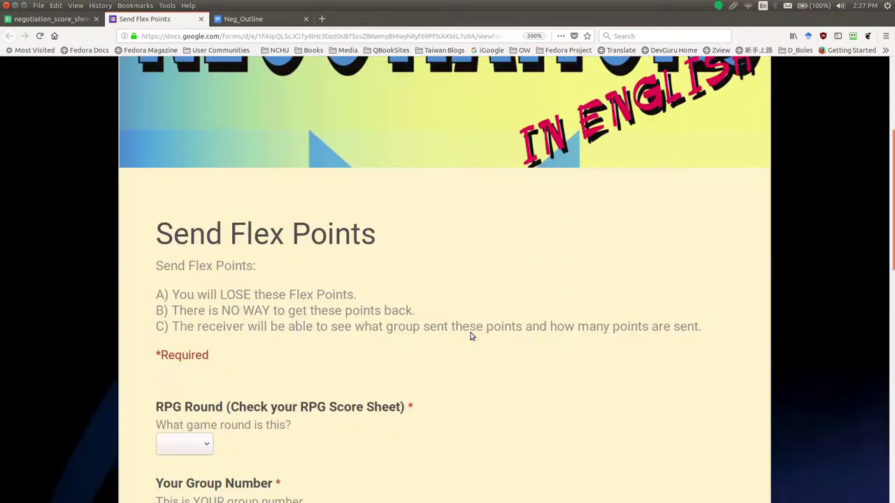
{"action": "scroll", "coordinate": [470, 337], "scroll_direction": "down", "scroll_amount": 1}
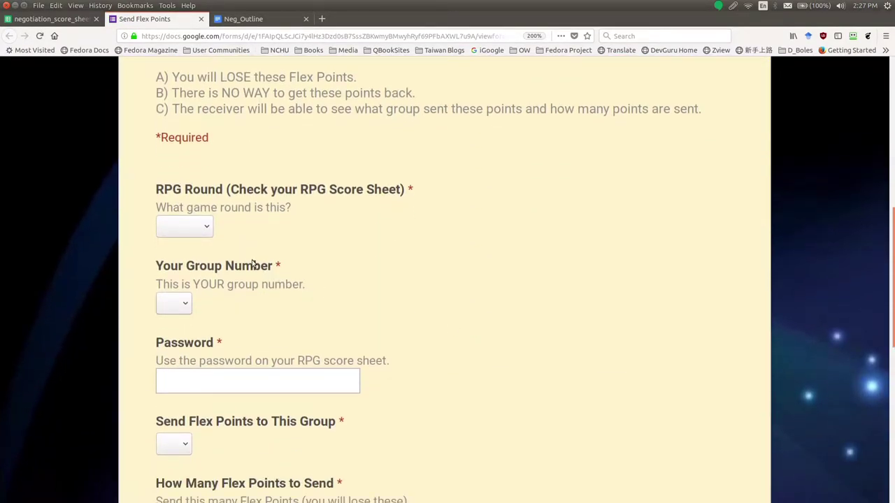
{"action": "left_click", "coordinate": [204, 229]}
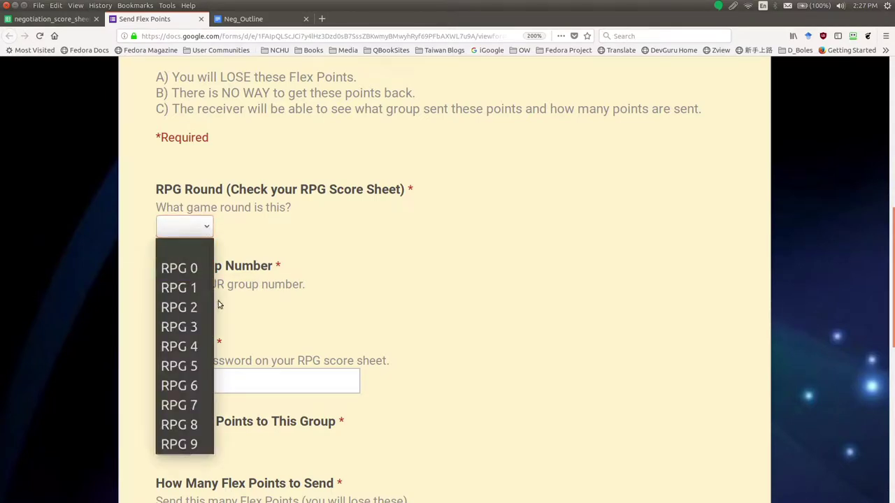
{"action": "left_click", "coordinate": [195, 386]}
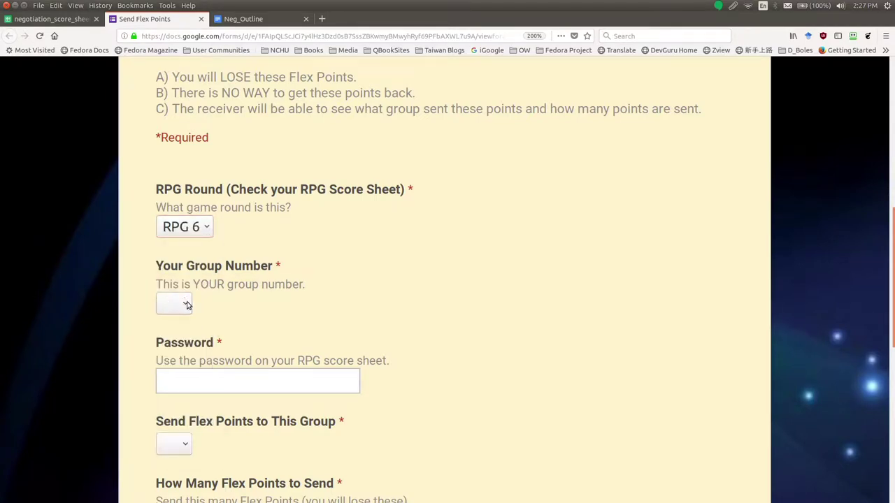
{"action": "left_click", "coordinate": [187, 304]}
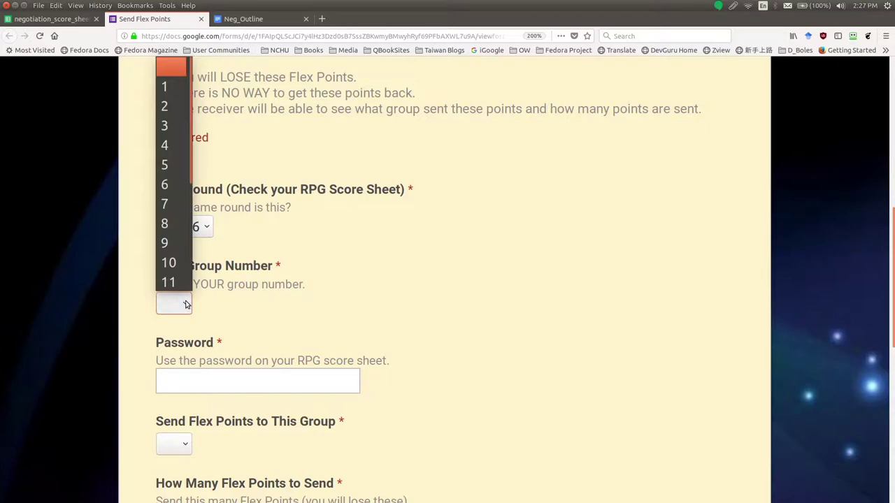
{"action": "left_click", "coordinate": [177, 265]}
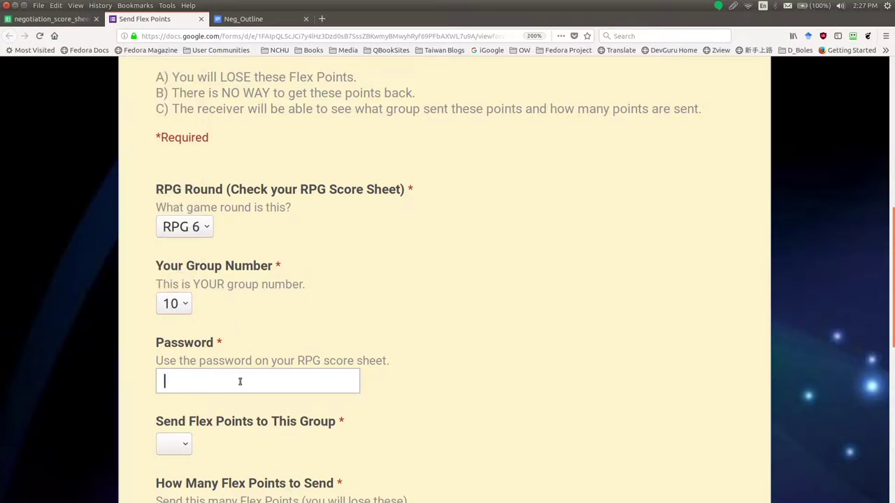
Enter a placeholder password and return to the score sheet tab
{"action": "type", "text": "pppp"}
{"action": "key", "text": "BackSpace"}
{"action": "key", "text": "BackSpace"}
{"action": "key", "text": "BackSpace"}
{"action": "type", "text": "asswor"}
{"action": "scroll", "coordinate": [241, 381], "scroll_direction": "down", "scroll_amount": 5}
{"action": "scroll", "coordinate": [241, 373], "scroll_direction": "up", "scroll_amount": 3}
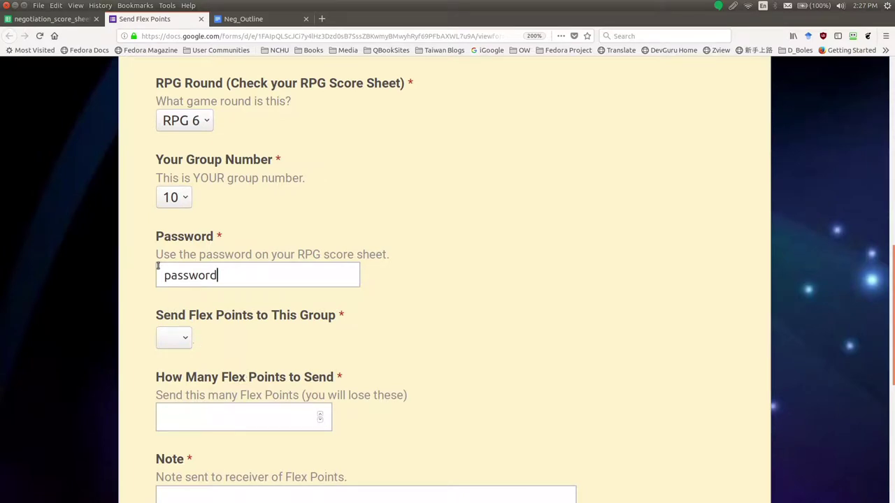
{"action": "left_click", "coordinate": [57, 20]}
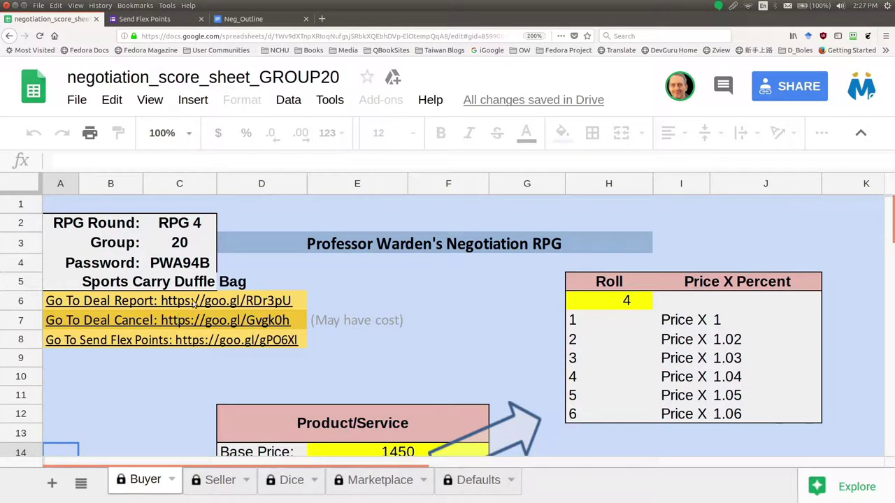
Check the password in cell C4, then set the form to group 20 and RPG 4
{"action": "left_click", "coordinate": [181, 269]}
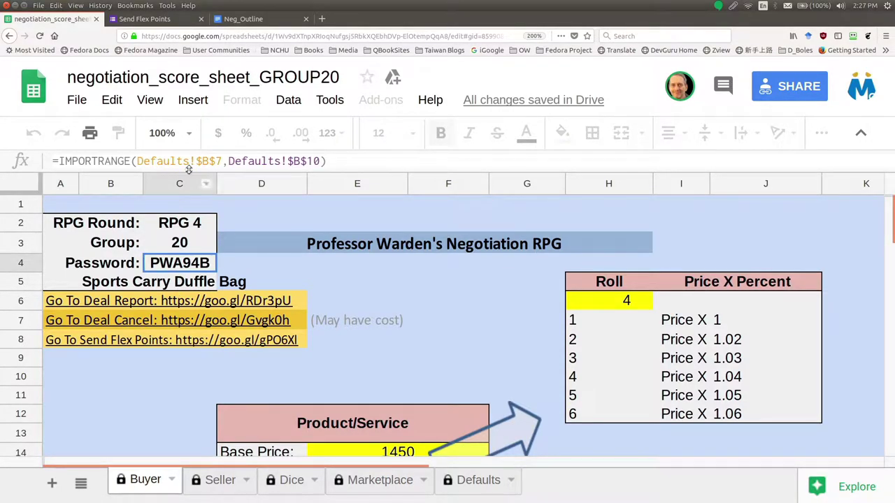
{"action": "left_click", "coordinate": [167, 22]}
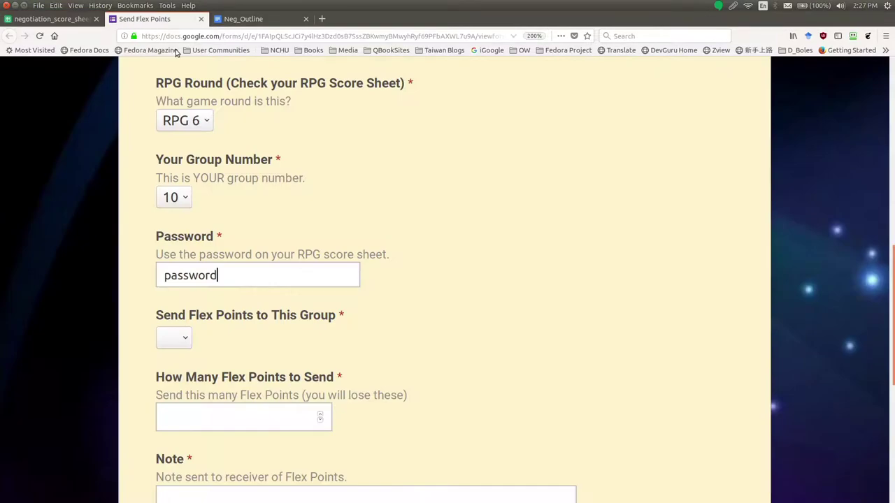
{"action": "left_click", "coordinate": [186, 198]}
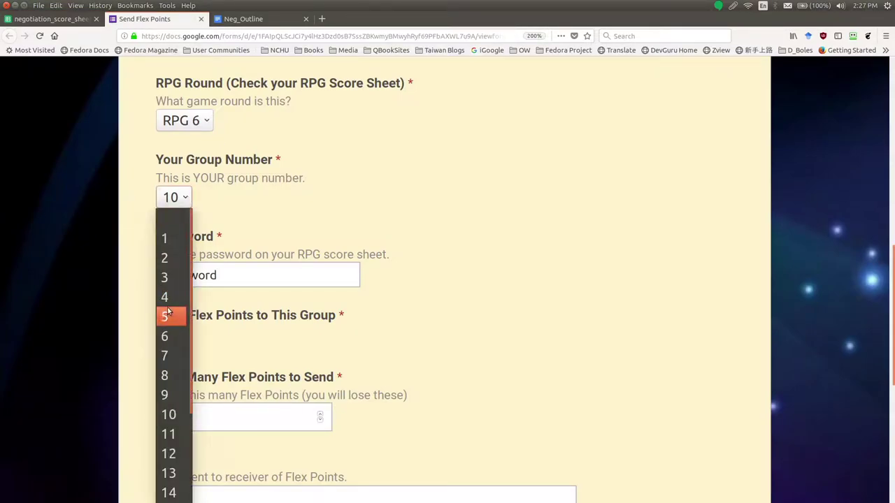
{"action": "scroll", "coordinate": [183, 488], "scroll_direction": "down", "scroll_amount": 2}
{"action": "left_click", "coordinate": [182, 489]}
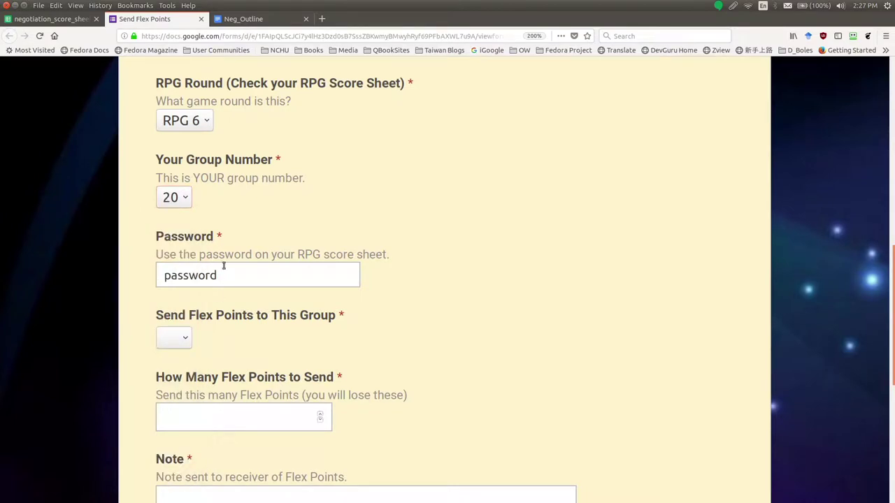
{"action": "left_click", "coordinate": [193, 121]}
{"action": "left_click", "coordinate": [194, 244]}
Replace the placeholder password with the one copied from score sheet cell C4
{"action": "double_click", "coordinate": [195, 278]}
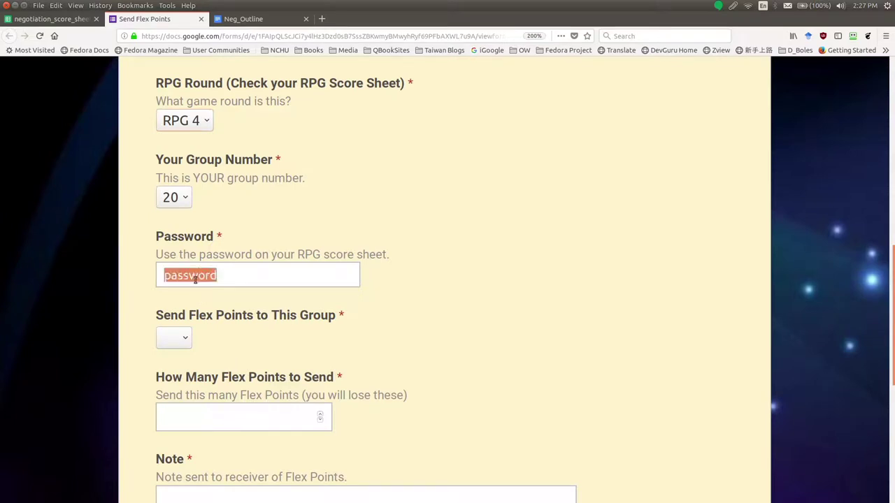
{"action": "left_click", "coordinate": [54, 19]}
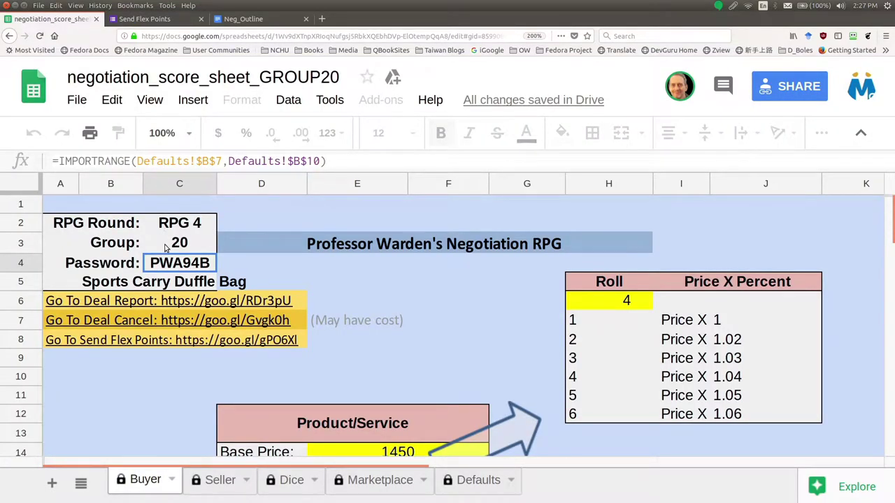
{"action": "key", "text": "ctrl+c"}
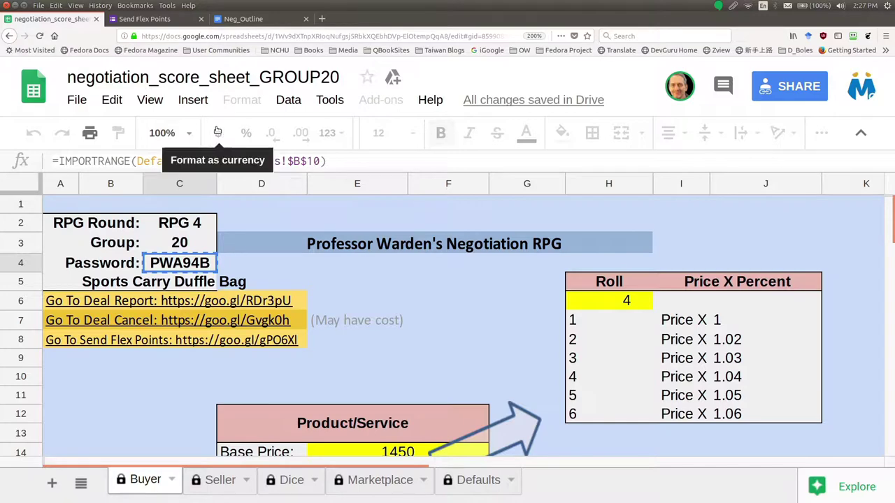
{"action": "left_click", "coordinate": [153, 18]}
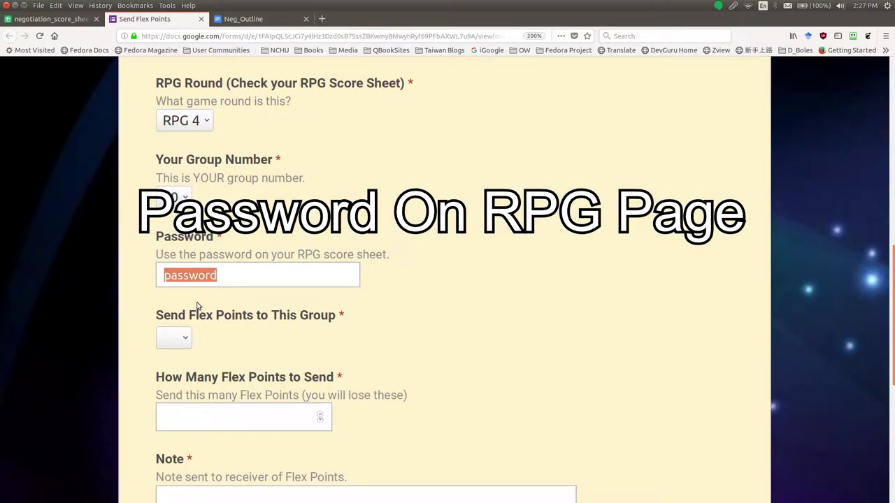
{"action": "key", "text": "ctrl+v"}
{"action": "scroll", "coordinate": [240, 244], "scroll_direction": "up", "scroll_amount": 2}
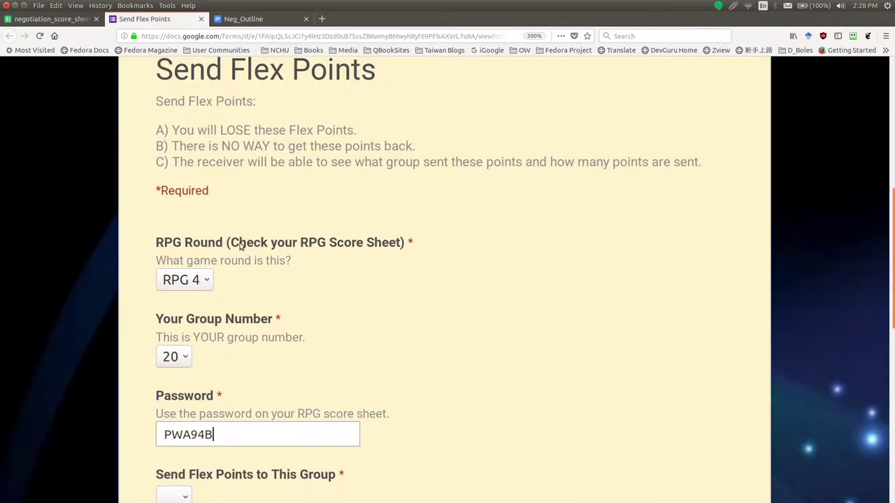
Review the round, group and password values on the score sheet
{"action": "scroll", "coordinate": [240, 244], "scroll_direction": "down", "scroll_amount": 2}
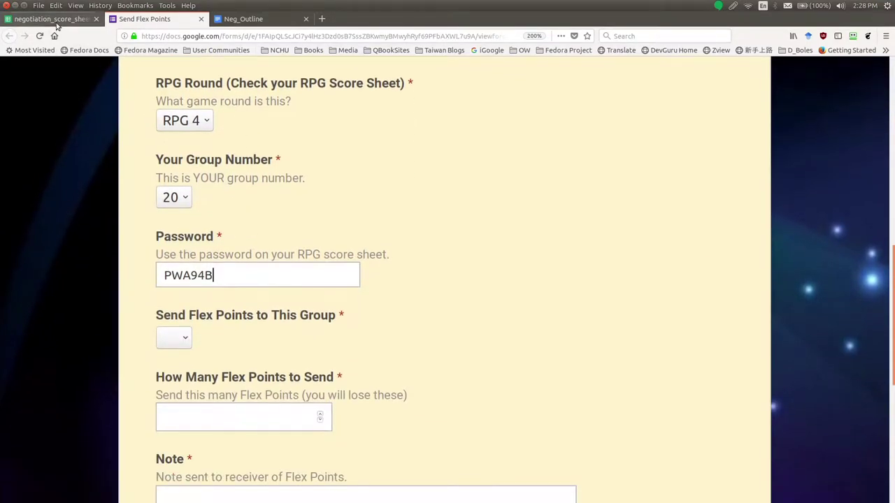
{"action": "left_click", "coordinate": [49, 19]}
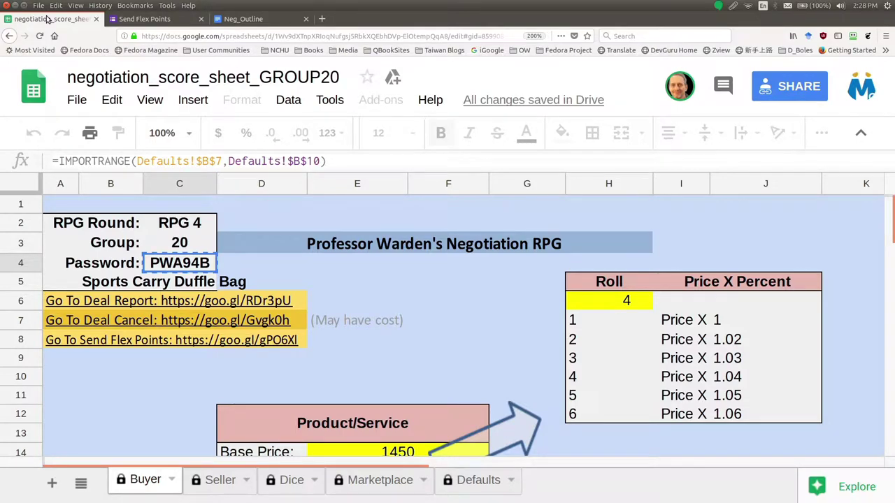
{"action": "mouse_move", "coordinate": [218, 210]}
{"action": "left_mouse_down"}
{"action": "mouse_move", "coordinate": [130, 241]}
{"action": "mouse_move", "coordinate": [252, 218]}
{"action": "left_mouse_up"}
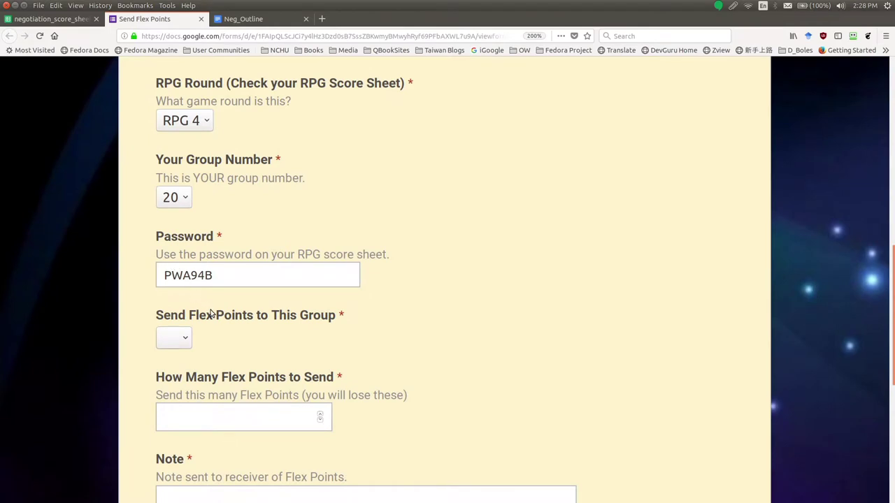
Visit the recipient-group, amount and Note fields without filling them, so they show as required
{"action": "scroll", "coordinate": [211, 314], "scroll_direction": "down", "scroll_amount": 5}
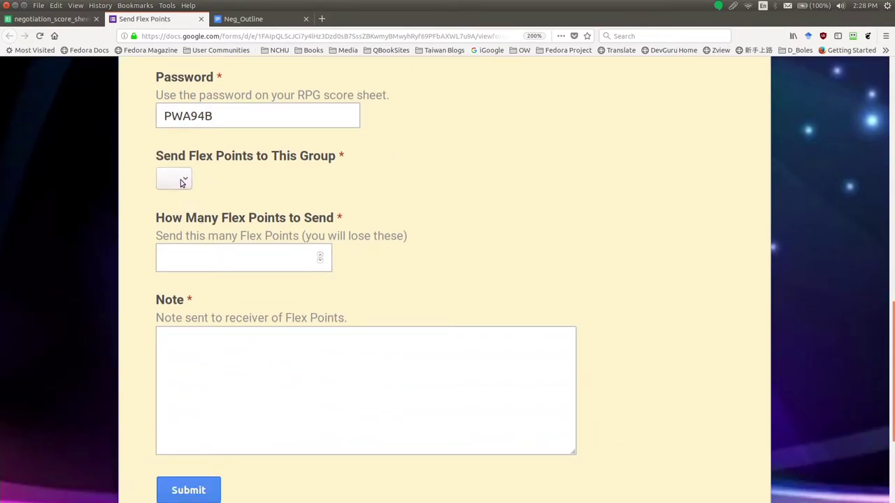
{"action": "left_click", "coordinate": [183, 181]}
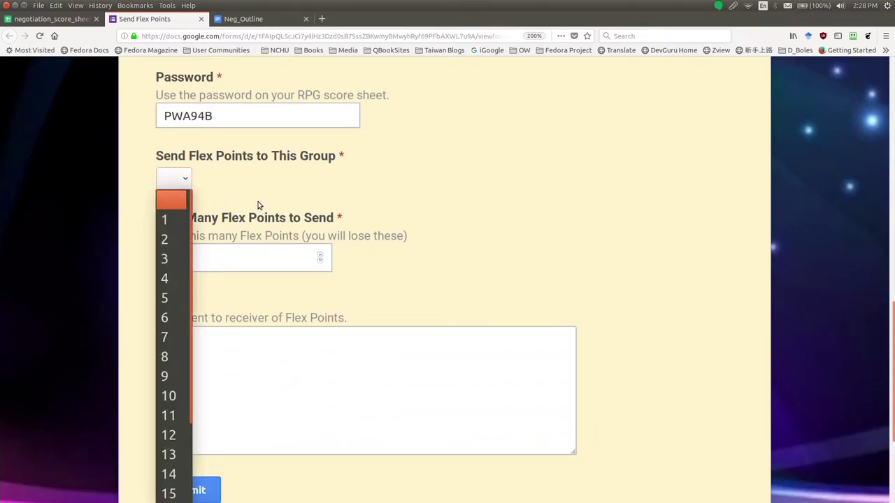
{"action": "left_click", "coordinate": [246, 172]}
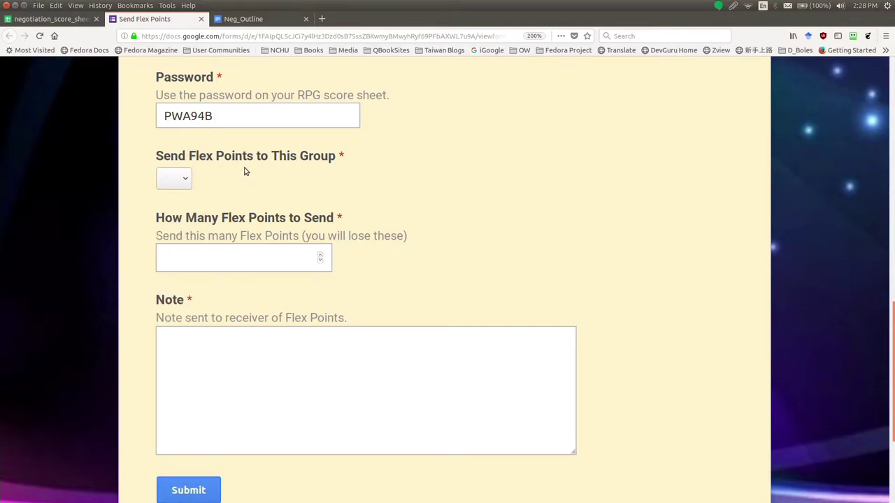
{"action": "left_click", "coordinate": [250, 258]}
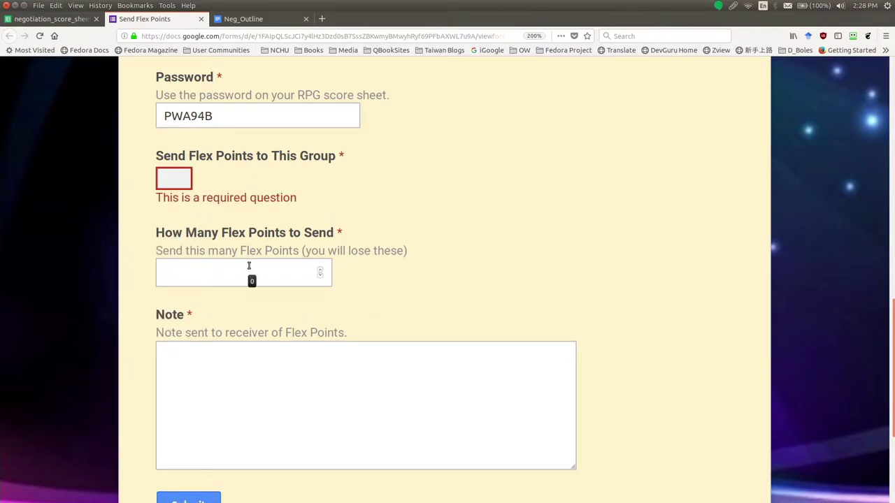
{"action": "left_click", "coordinate": [227, 368]}
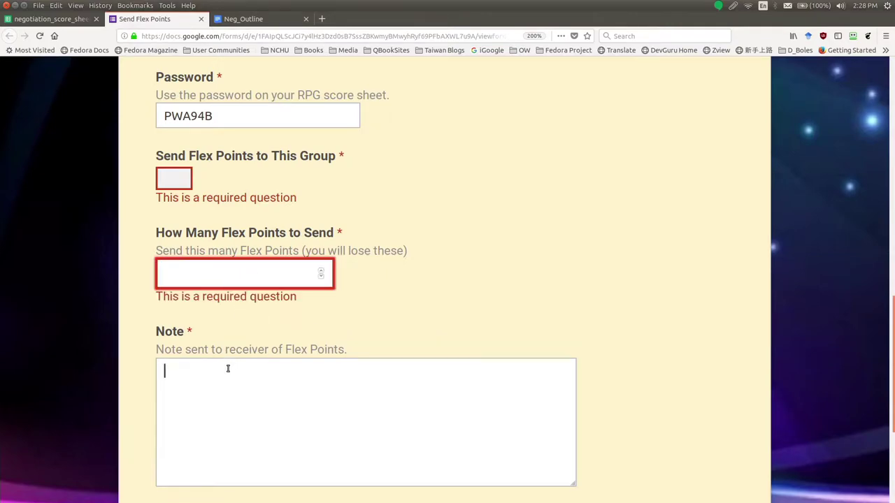
{"action": "scroll", "coordinate": [336, 289], "scroll_direction": "up", "scroll_amount": 8}
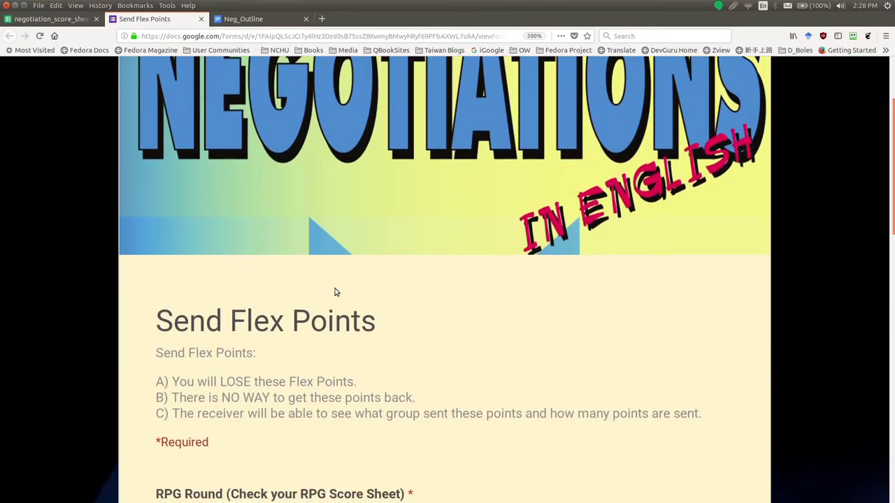
{"action": "scroll", "coordinate": [336, 291], "scroll_direction": "down", "scroll_amount": 6}
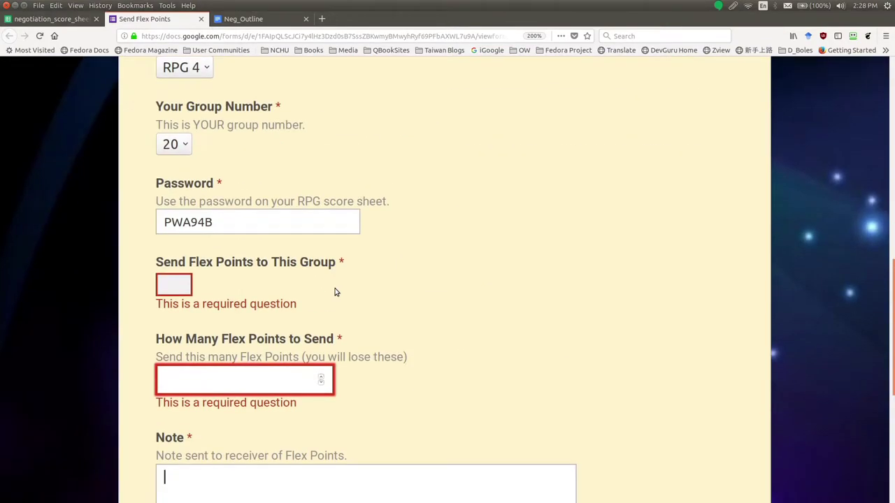
Choose group 1 as the receiving group and fill in 1 flex point as the amount
{"action": "left_click", "coordinate": [176, 288]}
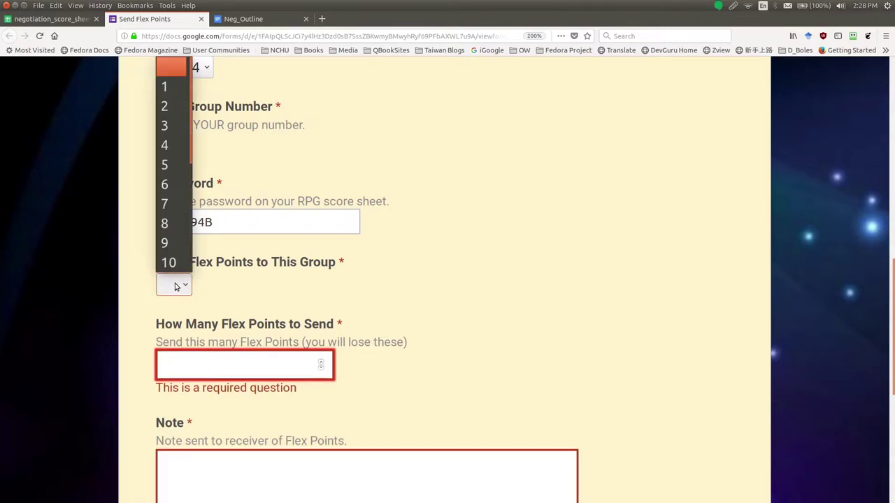
{"action": "left_click", "coordinate": [168, 86]}
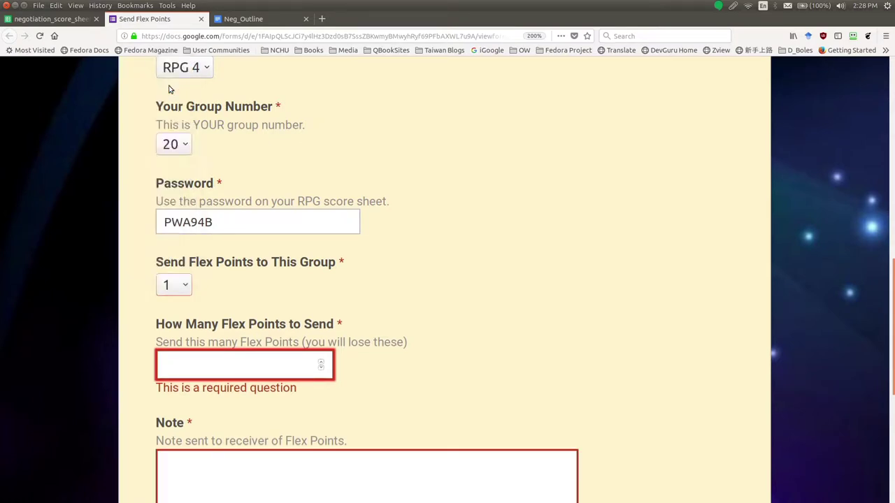
{"action": "left_click", "coordinate": [215, 362]}
{"action": "type", "text": "1"}
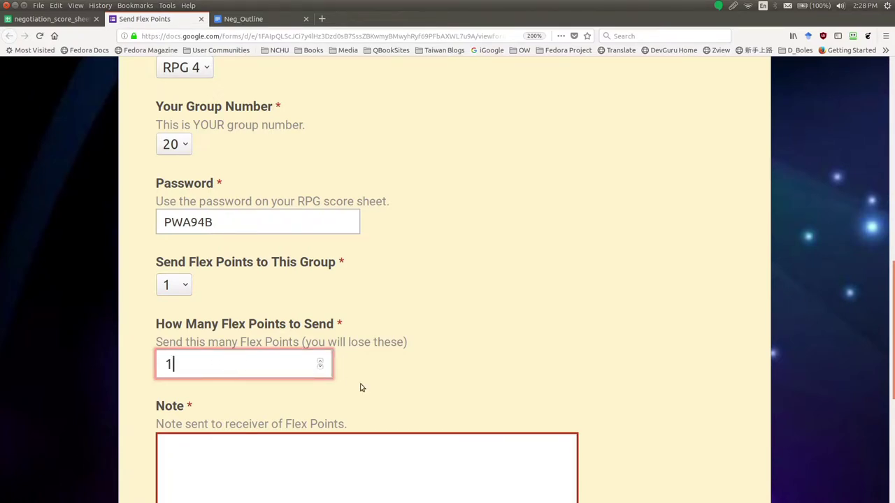
{"action": "scroll", "coordinate": [396, 399], "scroll_direction": "down", "scroll_amount": 3}
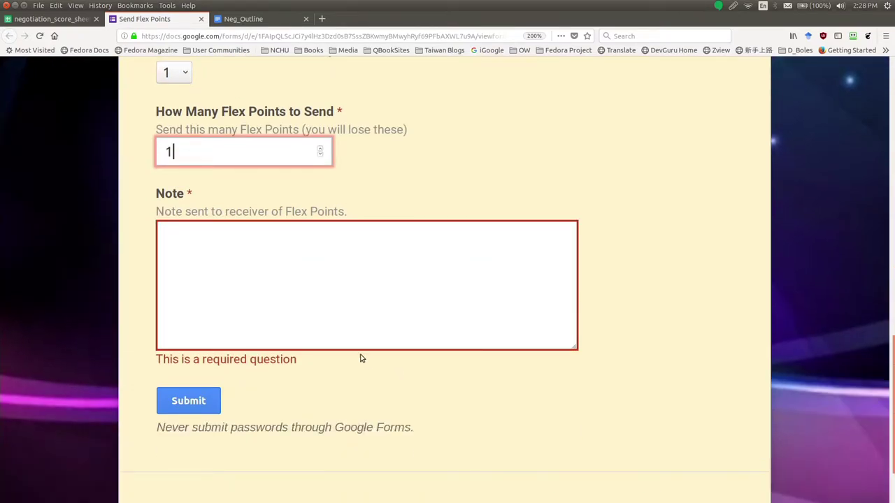
Write the note 'Thank you for your cooperation. From Group 20' and submit the form
{"action": "left_click", "coordinate": [316, 309]}
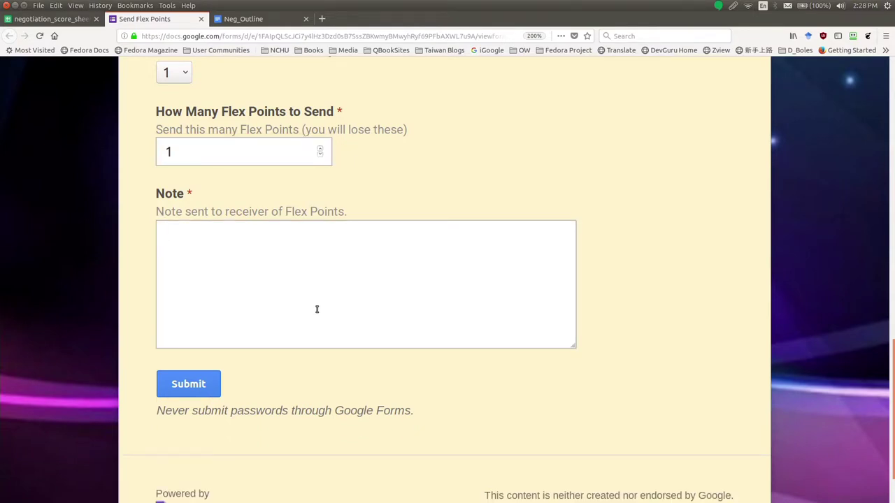
{"action": "type", "text": "Thank"}
{"action": "type", "text": " you fo"}
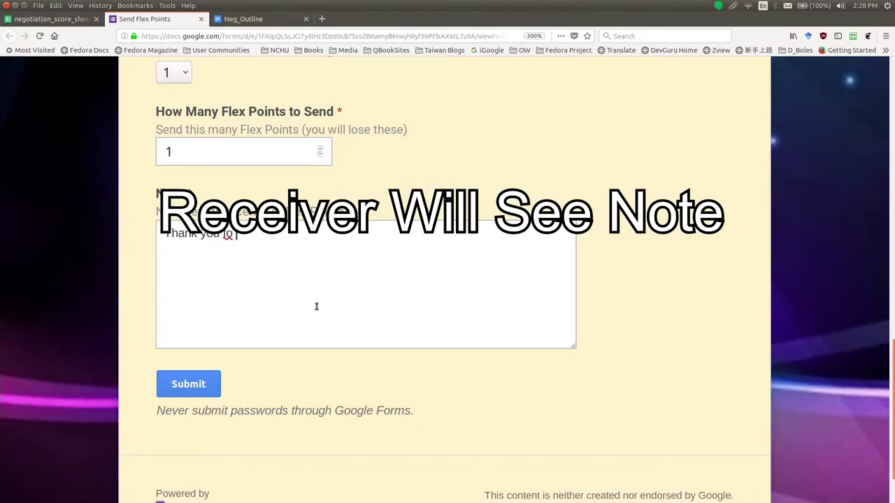
{"action": "type", "text": "r your cooperation. From Group 20."}
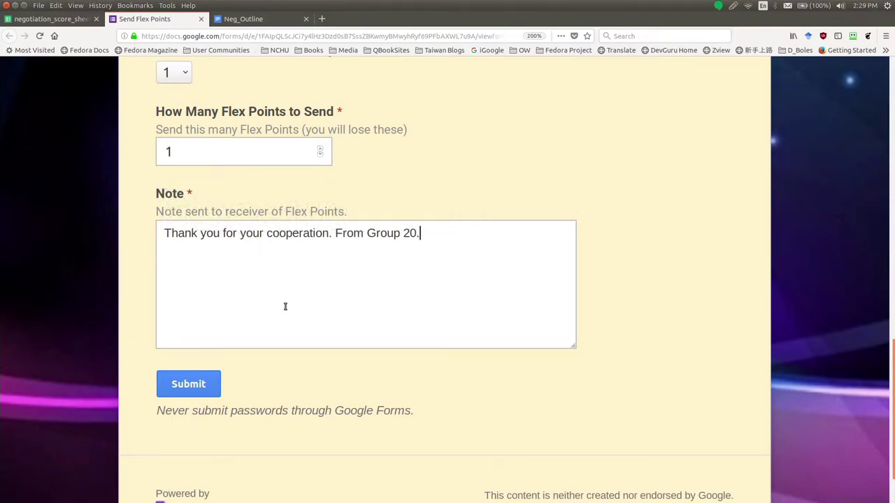
{"action": "scroll", "coordinate": [263, 348], "scroll_direction": "down", "scroll_amount": 3}
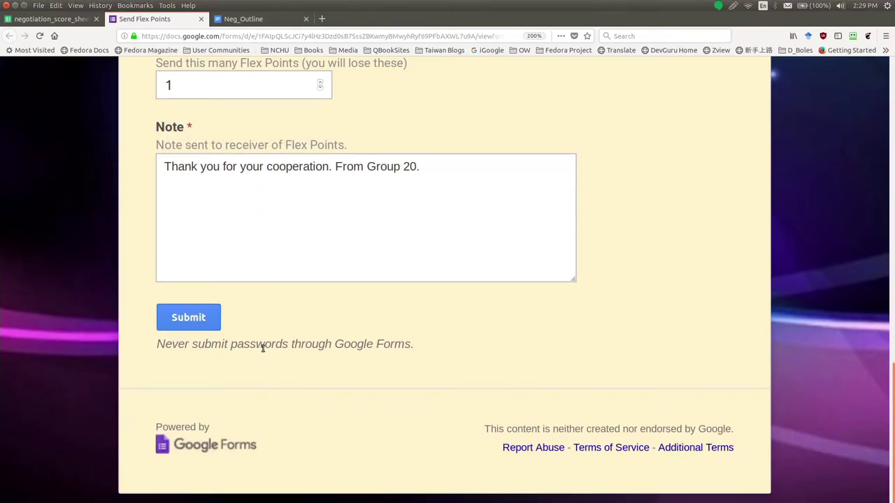
{"action": "scroll", "coordinate": [263, 348], "scroll_direction": "up", "scroll_amount": 20}
{"action": "scroll", "coordinate": [263, 350], "scroll_direction": "down", "scroll_amount": 18}
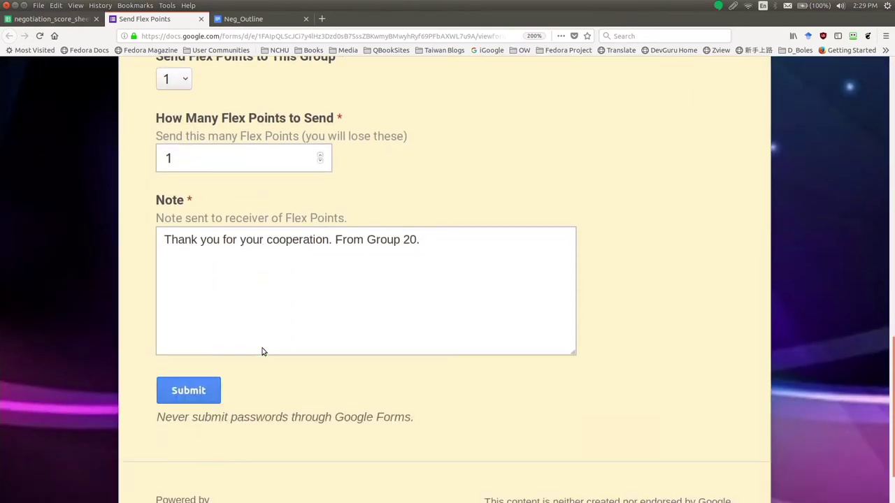
{"action": "scroll", "coordinate": [263, 352], "scroll_direction": "down", "scroll_amount": 2}
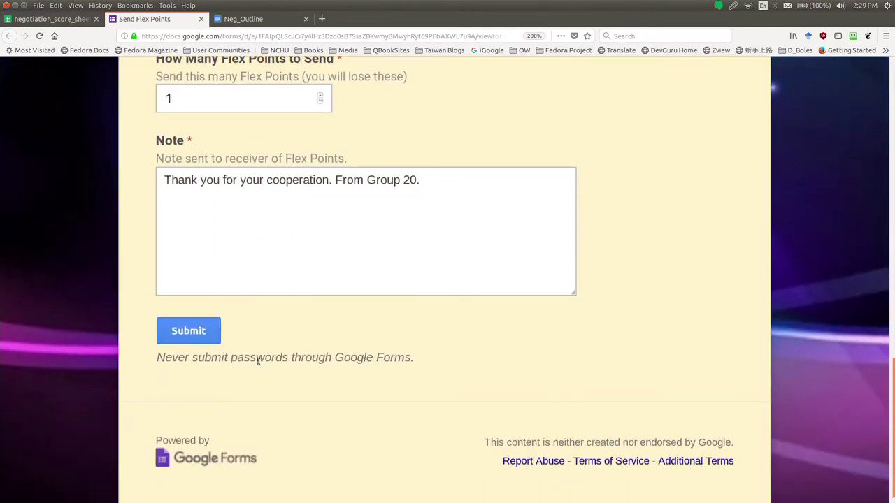
{"action": "left_click", "coordinate": [203, 339]}
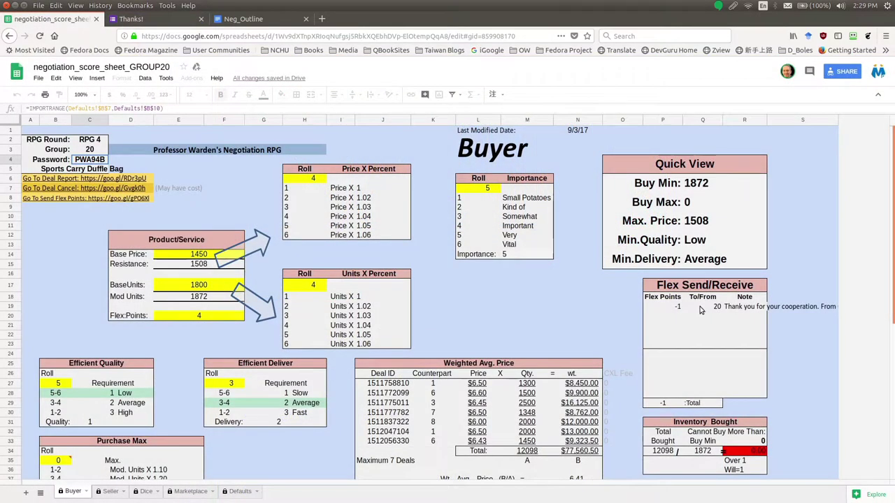
Zoom in and inspect row 19 of Flex Send/Receive: -1 points, To/From 20, and the thank-you note
{"action": "left_click", "coordinate": [703, 311]}
{"action": "key", "text": "Left"}
{"action": "key", "text": "Left"}
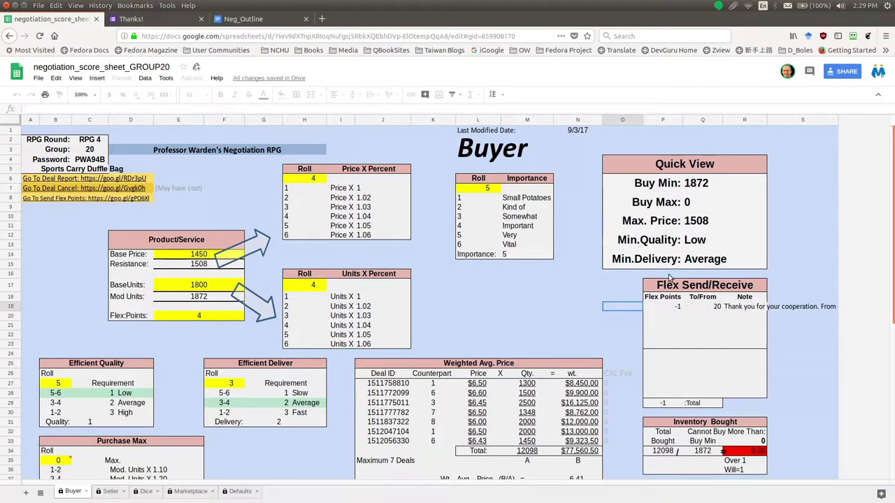
{"action": "key", "text": "ctrl+plus"}
{"action": "key", "text": "ctrl+plus"}
{"action": "key", "text": "ctrl+plus"}
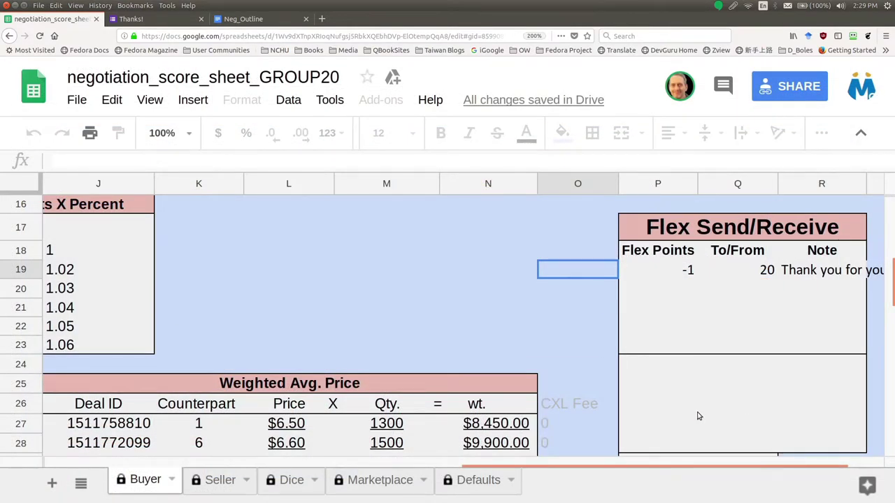
{"action": "left_click_drag", "start_coordinate": [713, 469], "coordinate": [740, 468]}
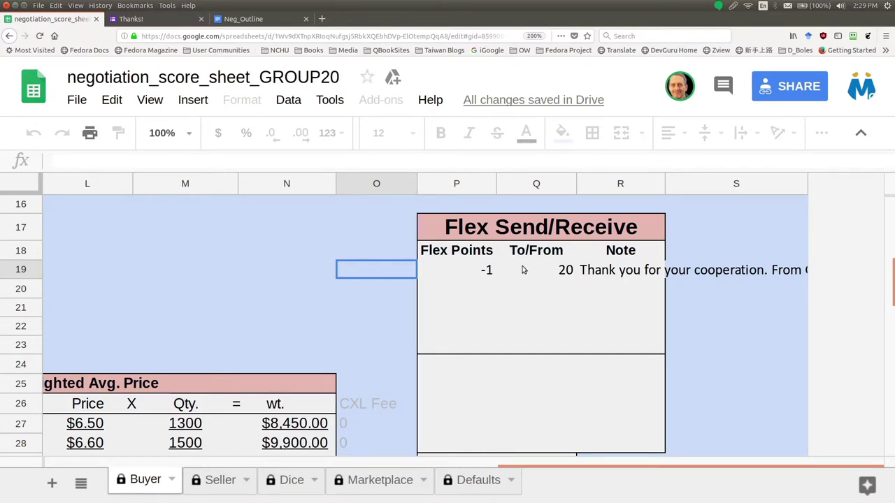
{"action": "left_click", "coordinate": [470, 271]}
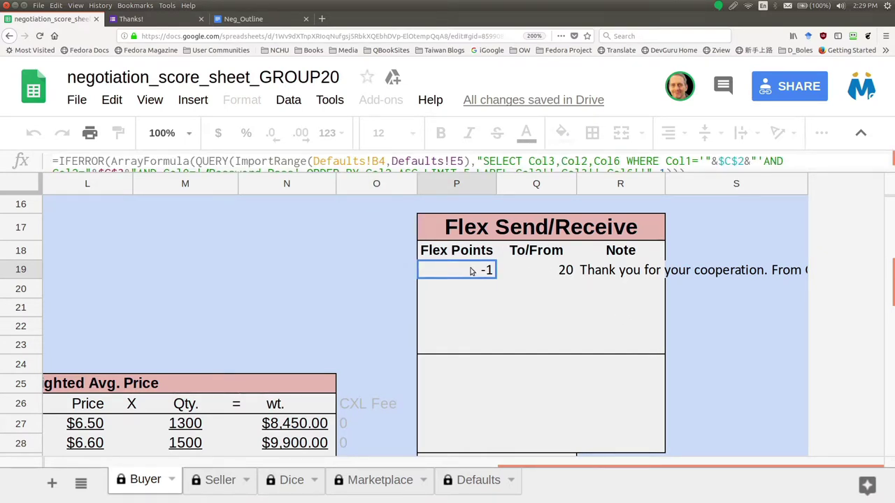
{"action": "left_click", "coordinate": [558, 276]}
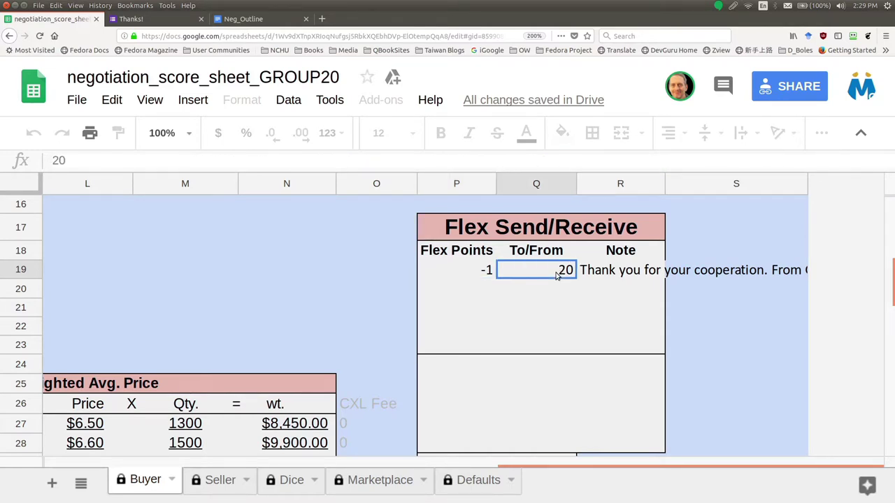
{"action": "left_click", "coordinate": [611, 276]}
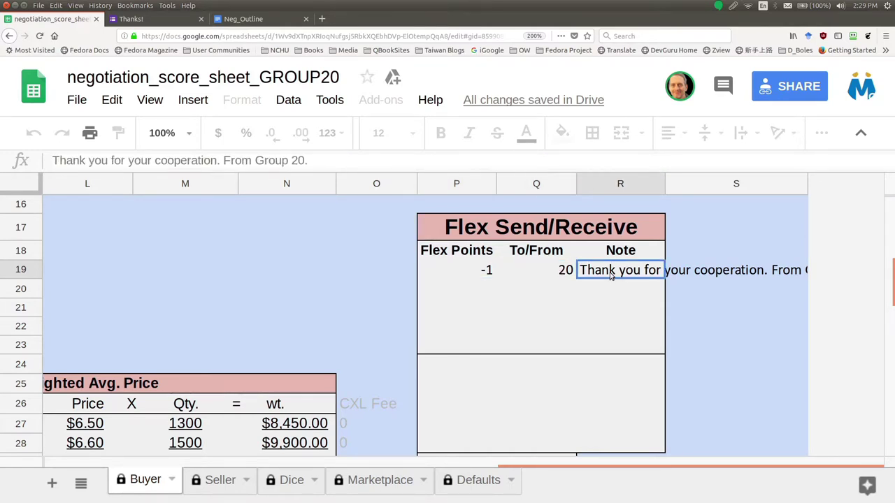
{"action": "left_click", "coordinate": [533, 277]}
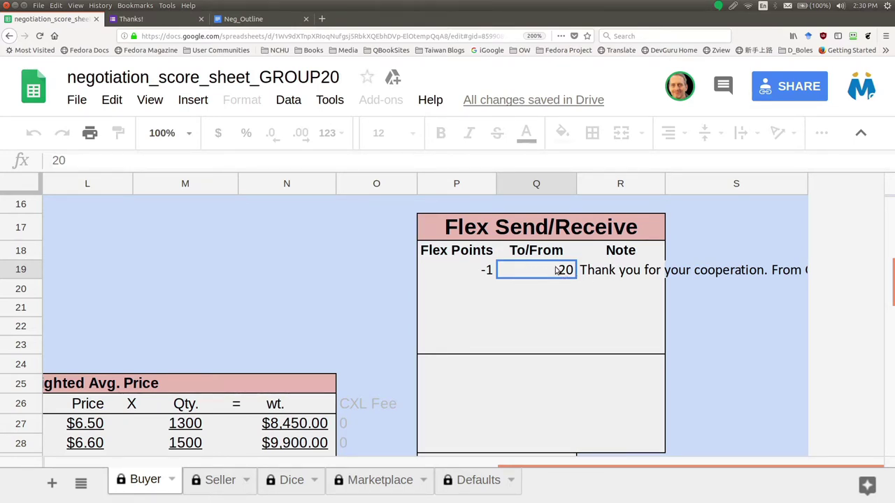
{"action": "left_click", "coordinate": [606, 270]}
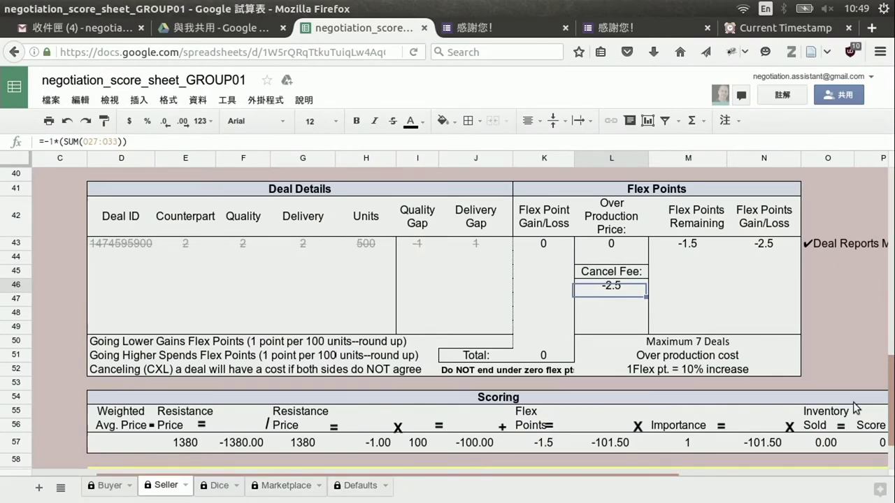
Scroll the GROUP01 Seller sheet up to row 1 to show the Product/Service block
{"action": "scroll", "coordinate": [893, 392], "scroll_direction": "up", "scroll_amount": 3}
{"action": "scroll", "coordinate": [892, 392], "scroll_direction": "up", "scroll_amount": 10}
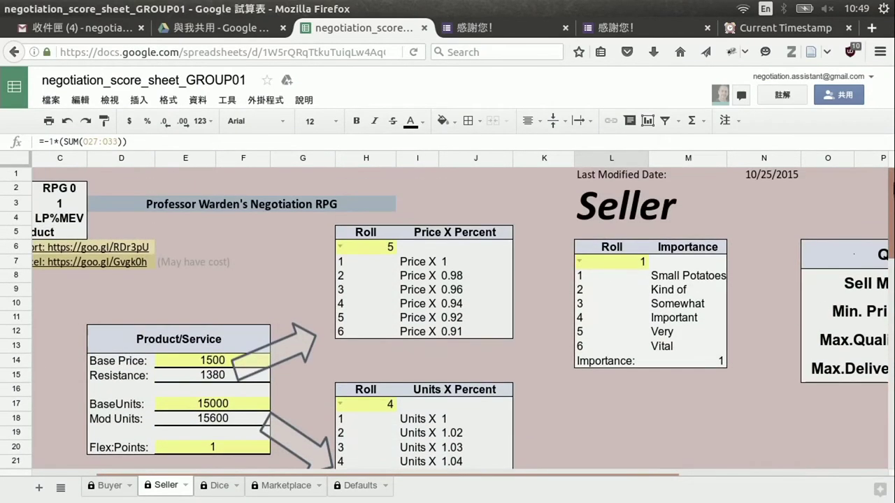